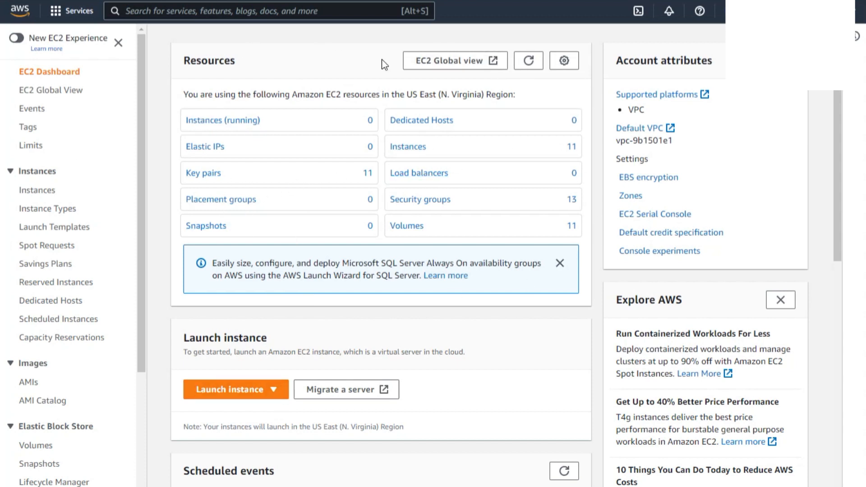
# Step: Start launching a new EC2 instance and select the Microsoft Windows Server 2019 Base machine image
pyautogui.click(251, 391)
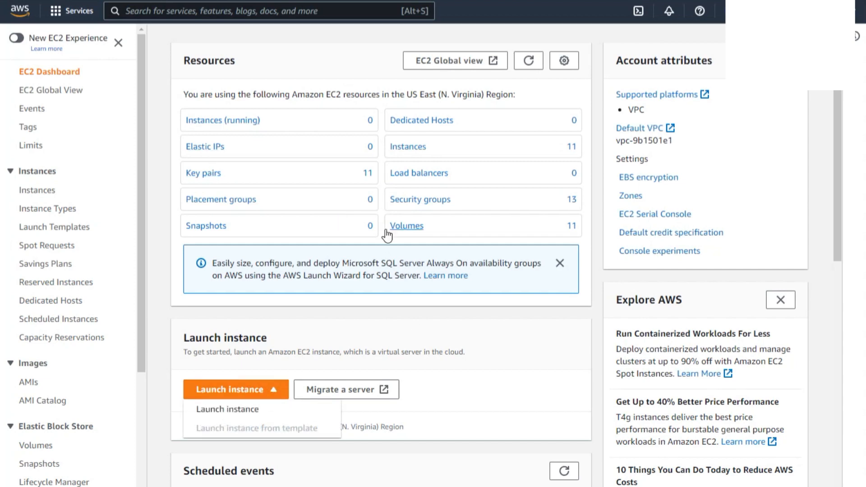
pyautogui.click(275, 408)
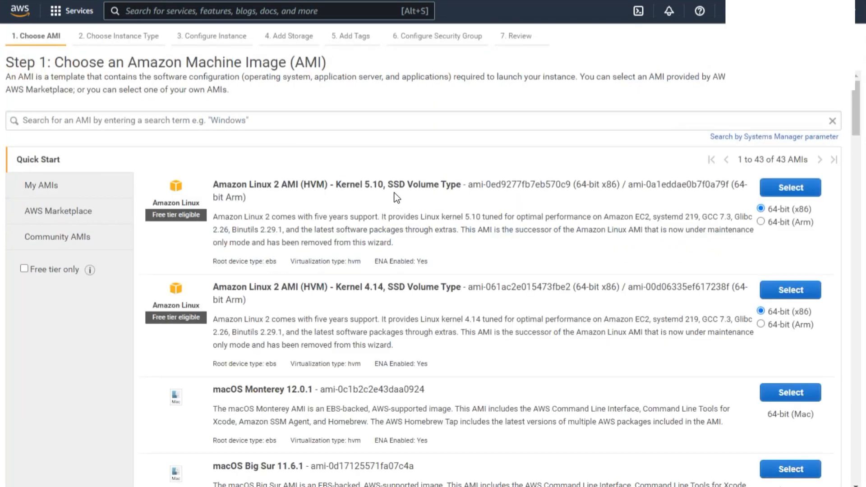
pyautogui.scroll(-12, 382, 198)
pyautogui.scroll(-6, 382, 198)
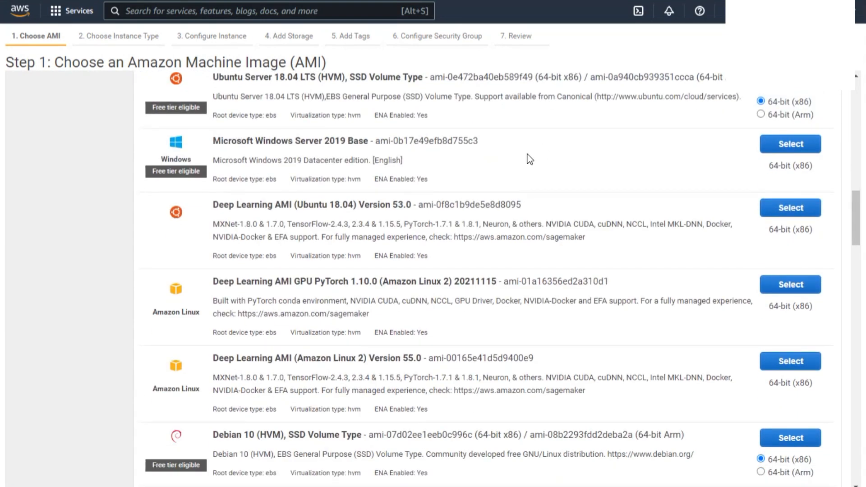
pyautogui.scroll(-18, 458, 175)
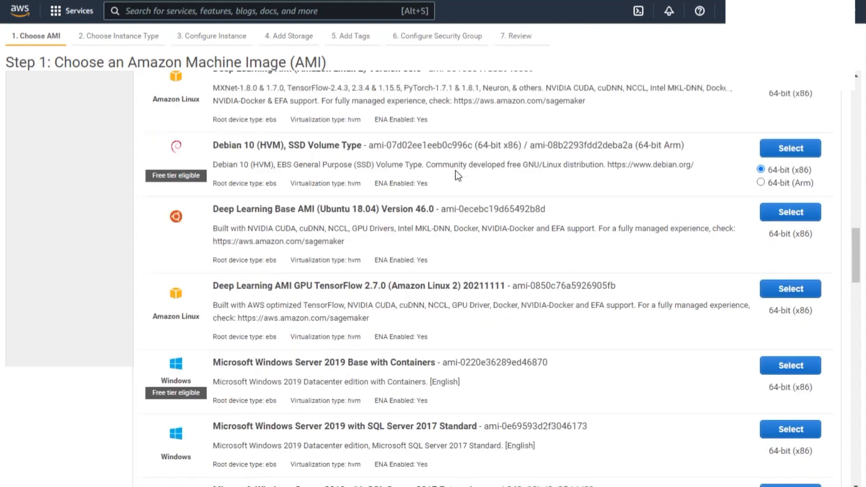
pyautogui.scroll(-11, 456, 171)
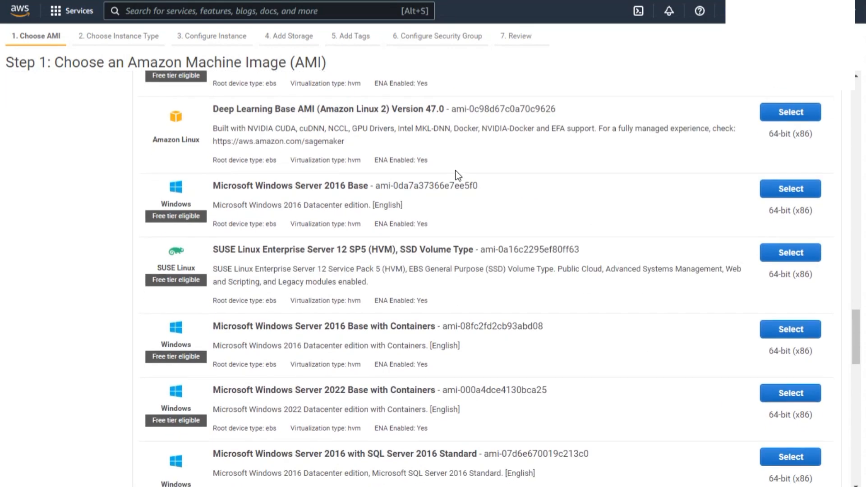
pyautogui.scroll(-6, 453, 172)
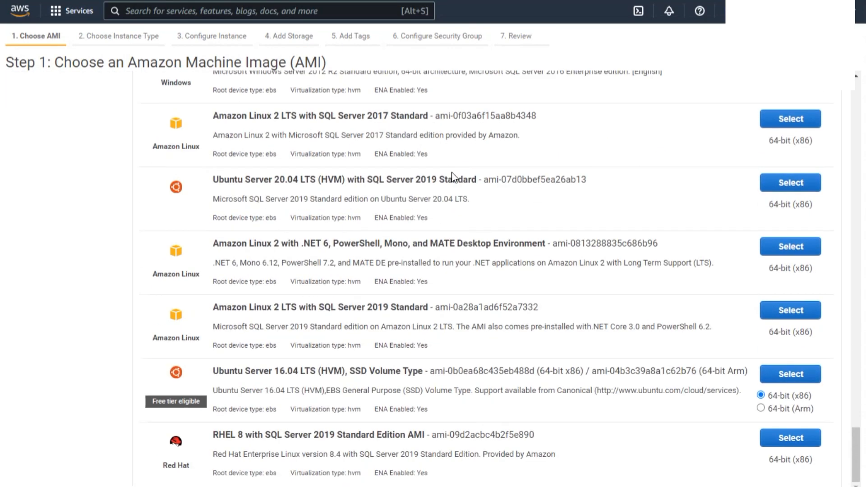
pyautogui.scroll(20, 454, 177)
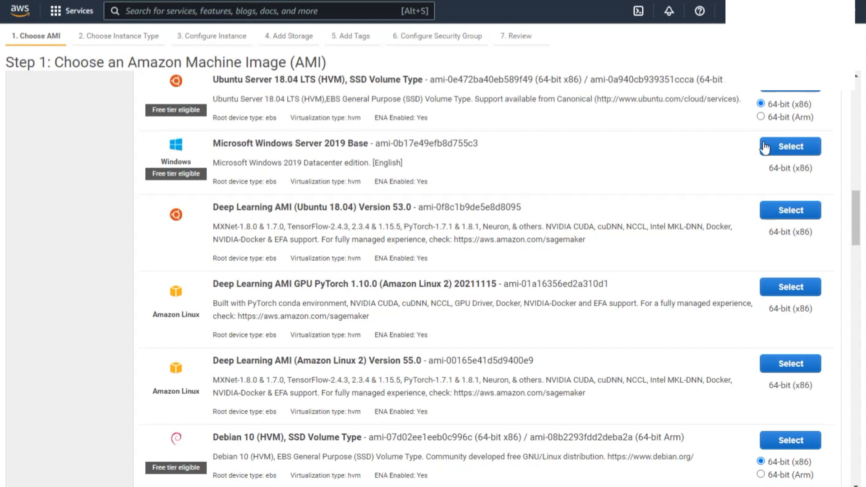
pyautogui.click(793, 152)
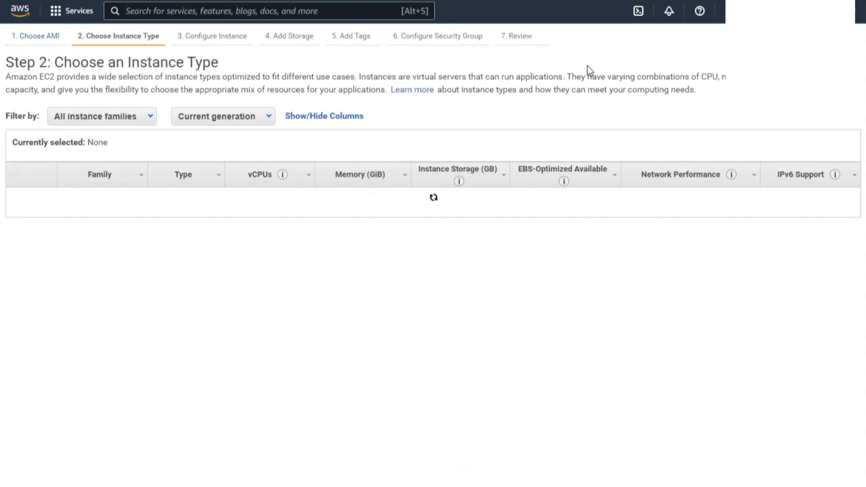
# Step: Choose the c4.2xlarge instance type and go straight to the launch review
pyautogui.scroll(-10, 135, 243)
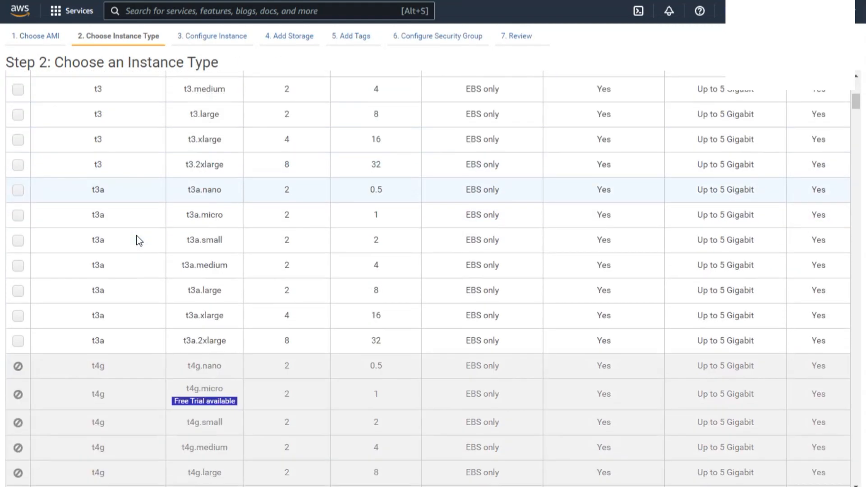
pyautogui.scroll(10, 137, 226)
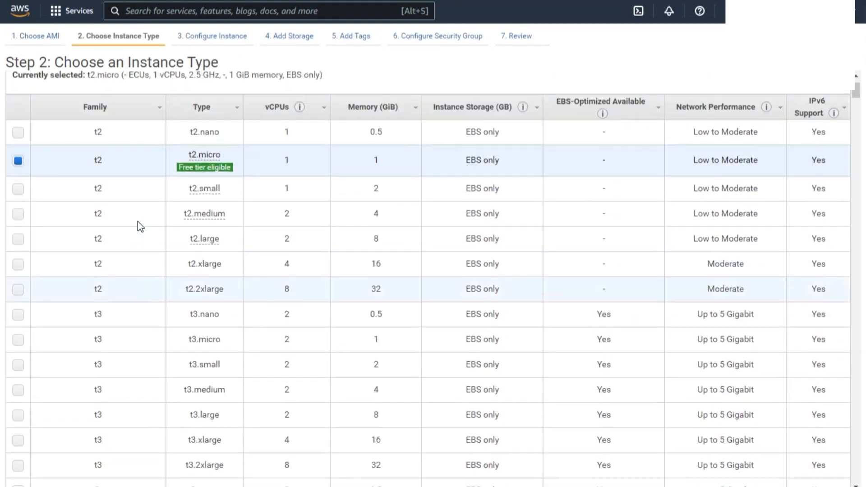
pyautogui.scroll(-10, 140, 223)
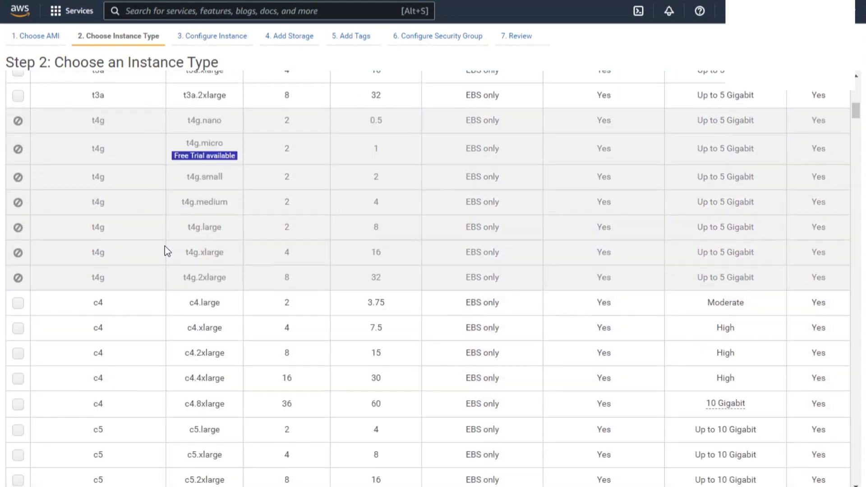
pyautogui.scroll(-3, 164, 245)
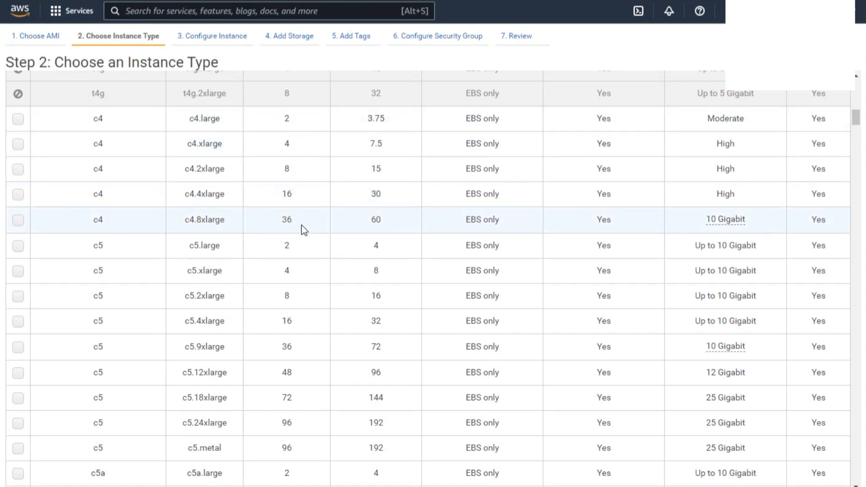
pyautogui.scroll(15, 293, 189)
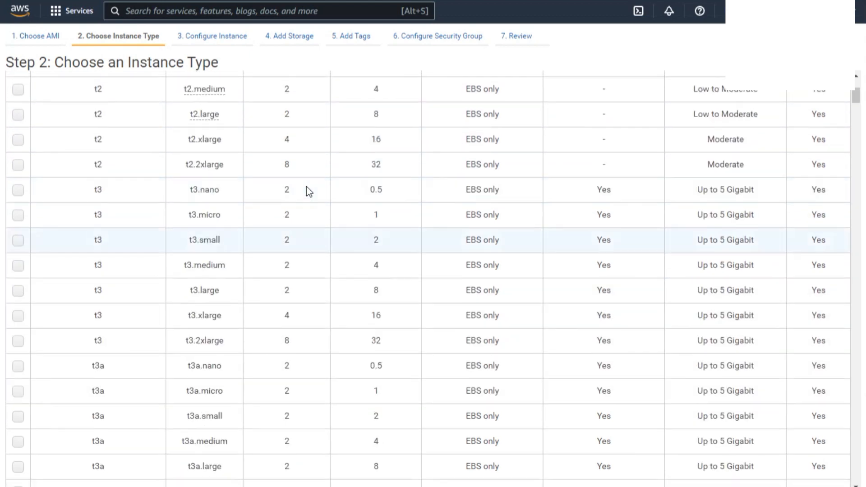
pyautogui.scroll(-15, 314, 271)
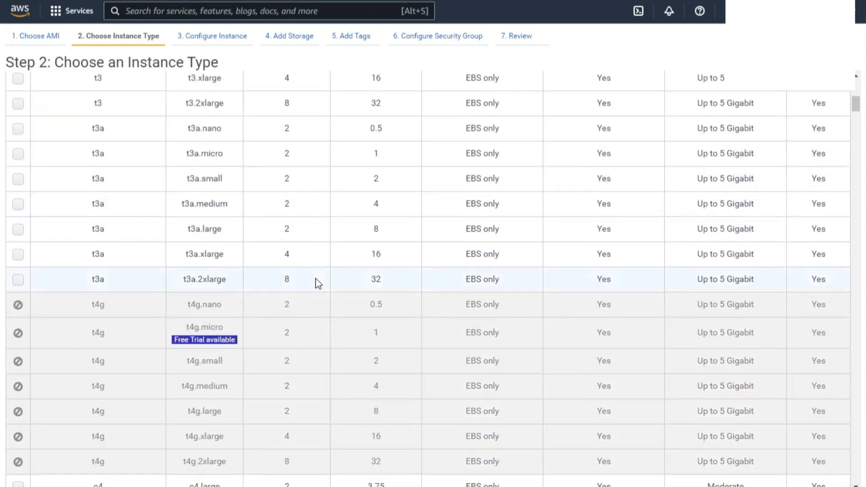
pyautogui.scroll(2, 311, 238)
pyautogui.scroll(-2, 310, 242)
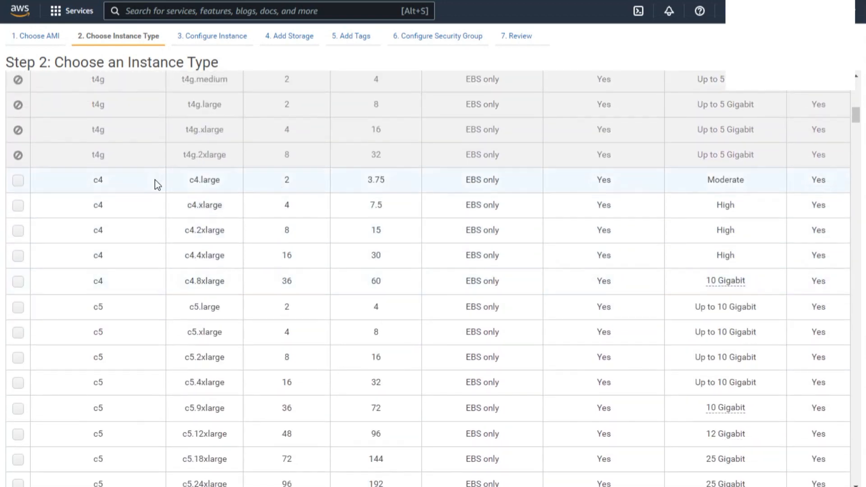
pyautogui.click(19, 231)
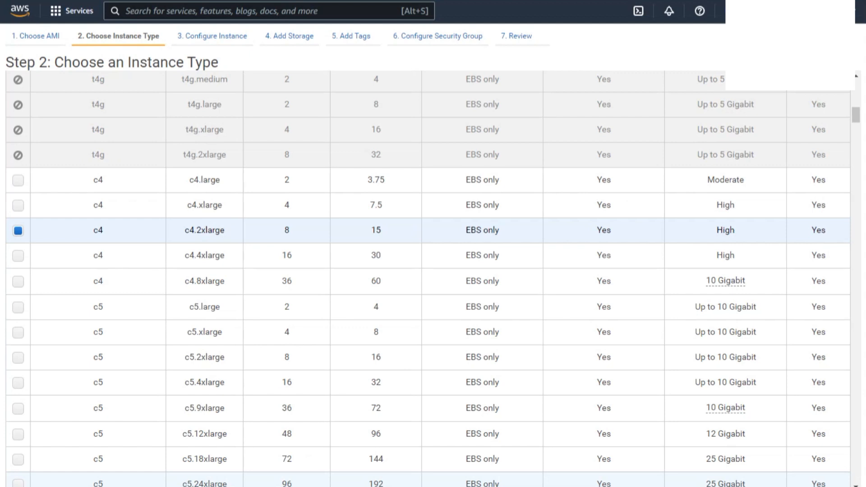
pyautogui.click(661, 483)
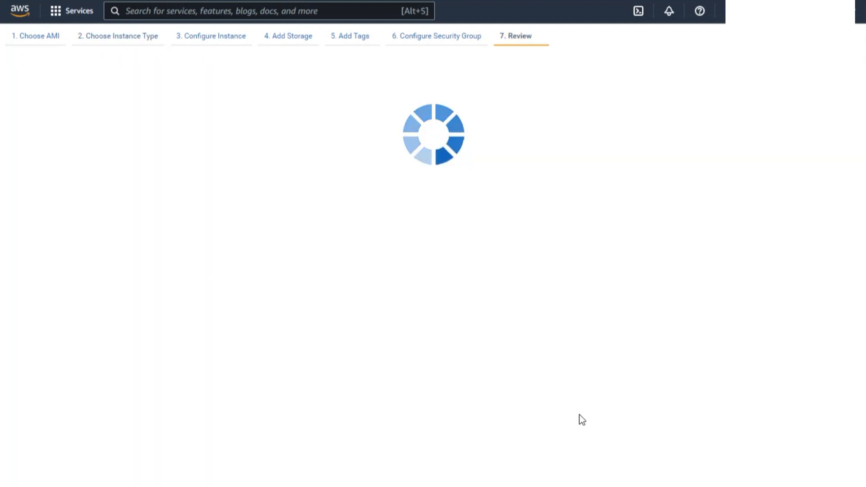
# Step: Proceed to launch, create a new RSA key pair named Temp Profile Key Pair, and download its private key file
pyautogui.scroll(-3, 434, 269)
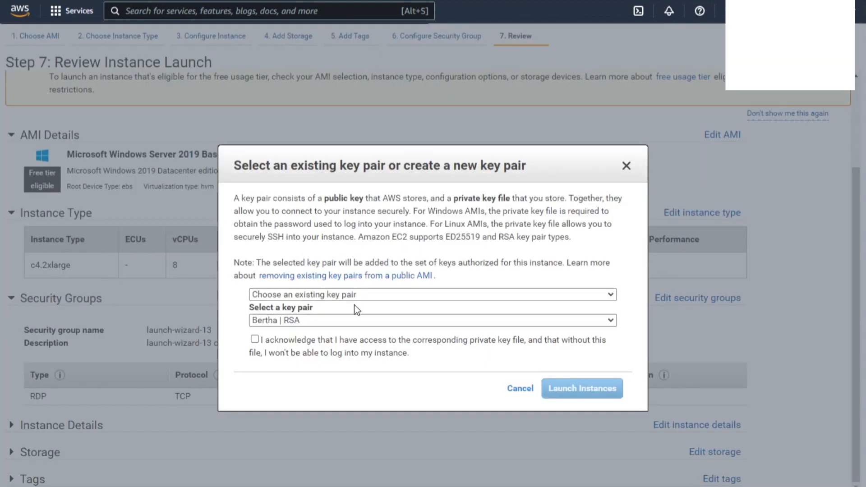
pyautogui.click(347, 295)
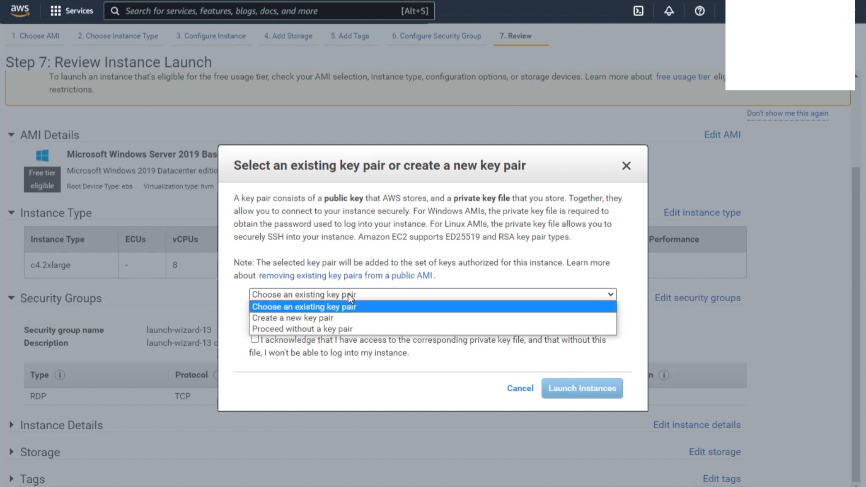
pyautogui.click(340, 314)
pyautogui.click(284, 347)
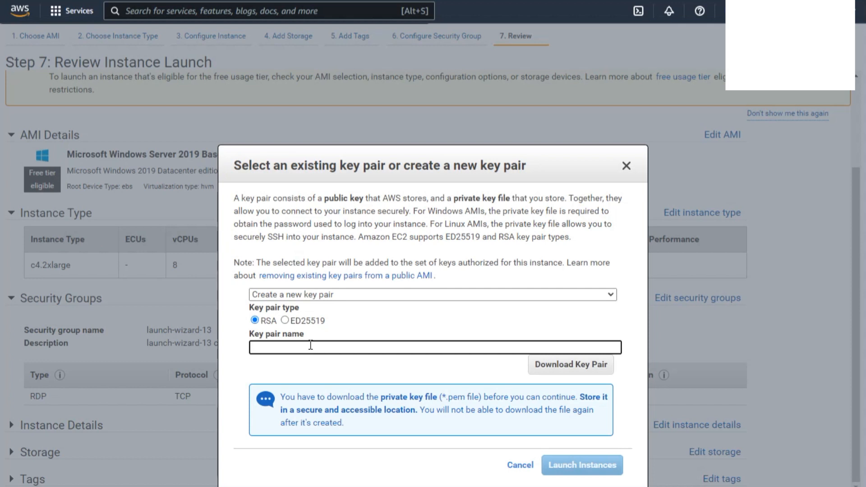
pyautogui.write('Temp Profile Key Pair')
pyautogui.click(580, 365)
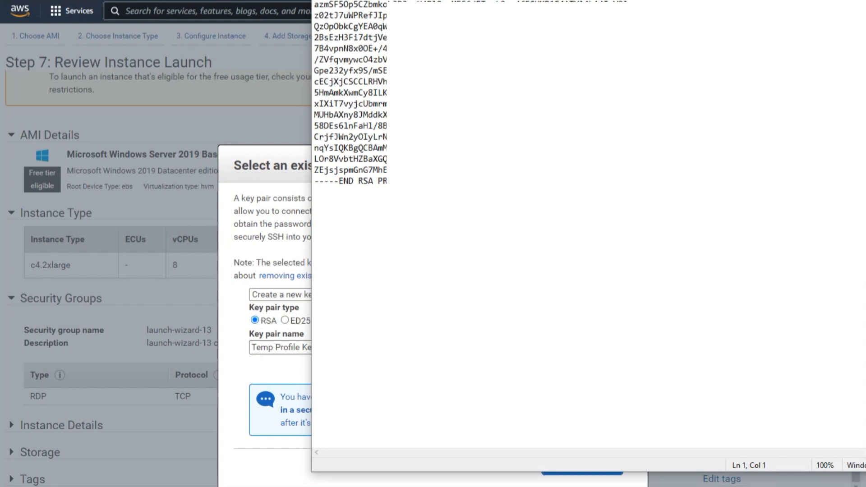
# Step: Save the private key as the text file TempProfileKeyPair in the Desktop's Server PEMS folder, and close the text editor
pyautogui.hotkey('ctrl', 'shift', 's')
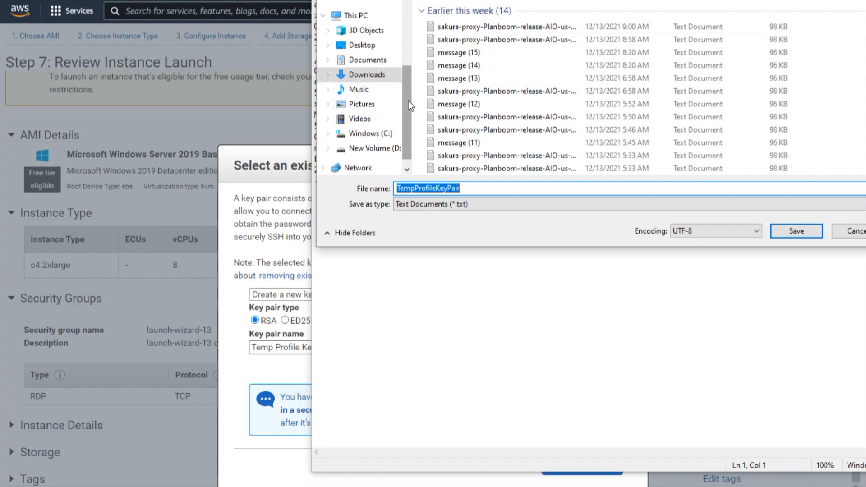
pyautogui.click(367, 46)
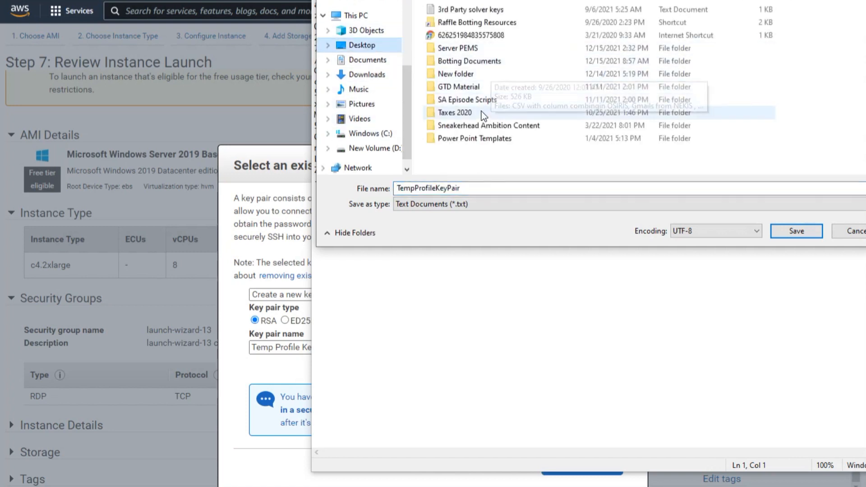
pyautogui.doubleClick(480, 48)
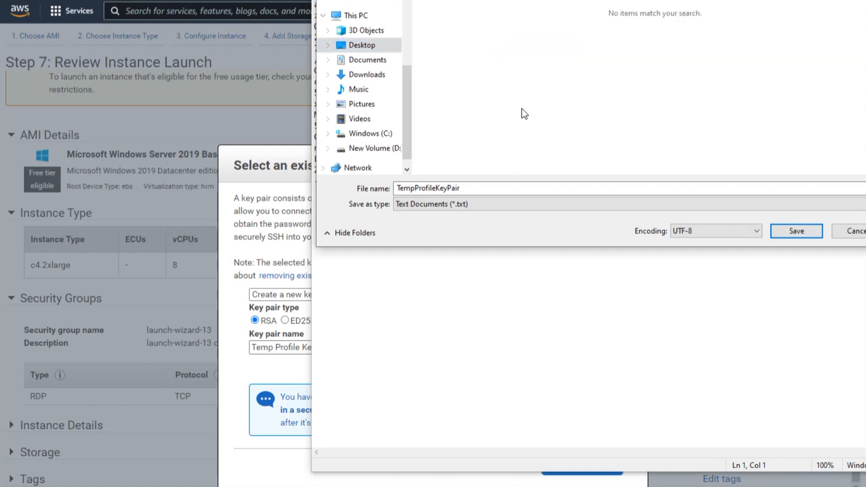
pyautogui.click(796, 231)
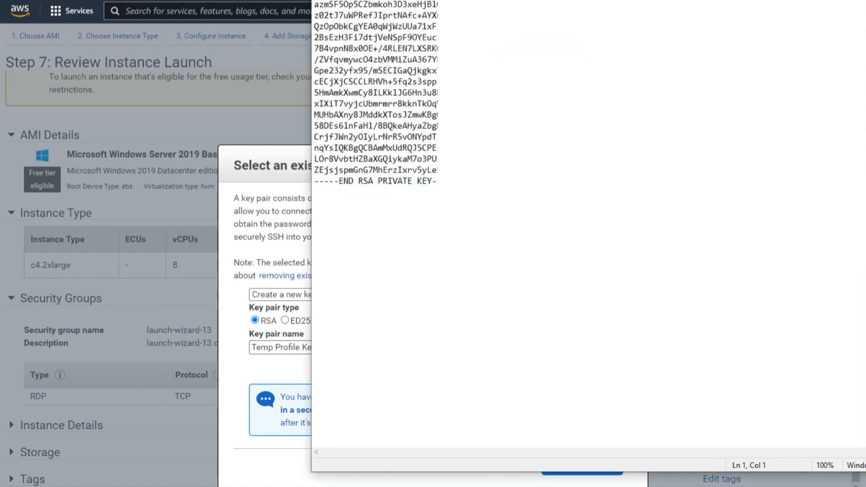
pyautogui.hotkey('alt', 'F4')
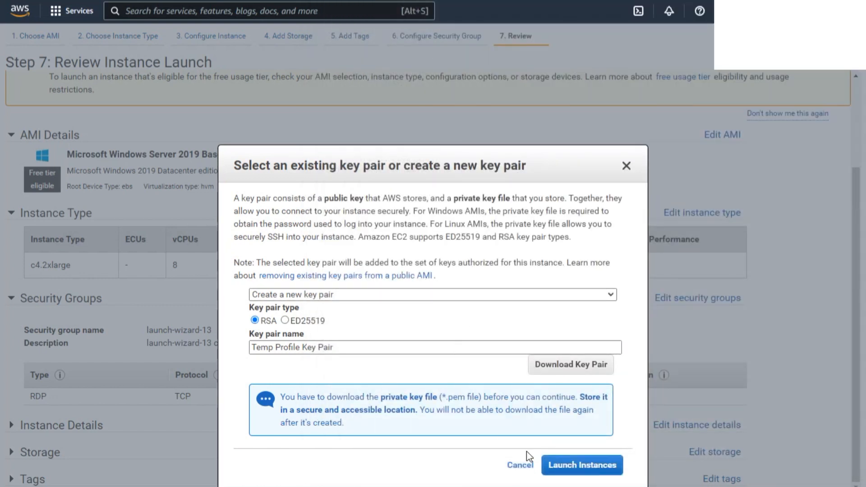
# Step: Launch the instance with the new key pair and open the list of instances
pyautogui.click(584, 467)
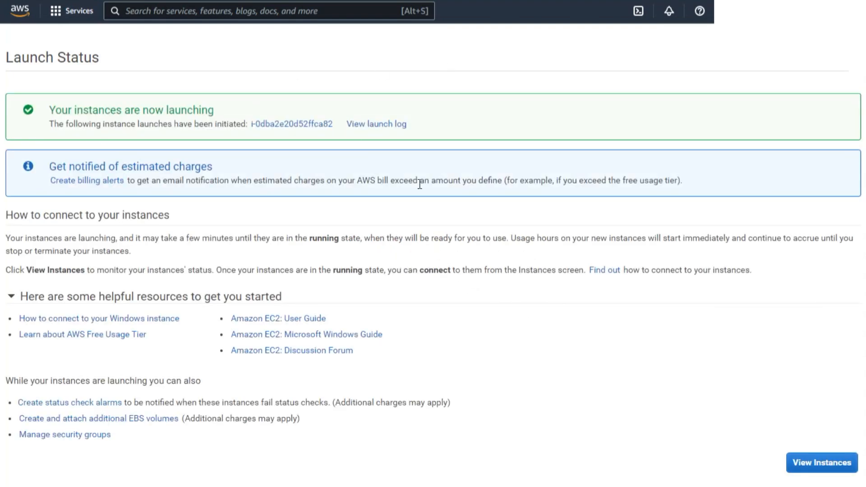
pyautogui.click(817, 467)
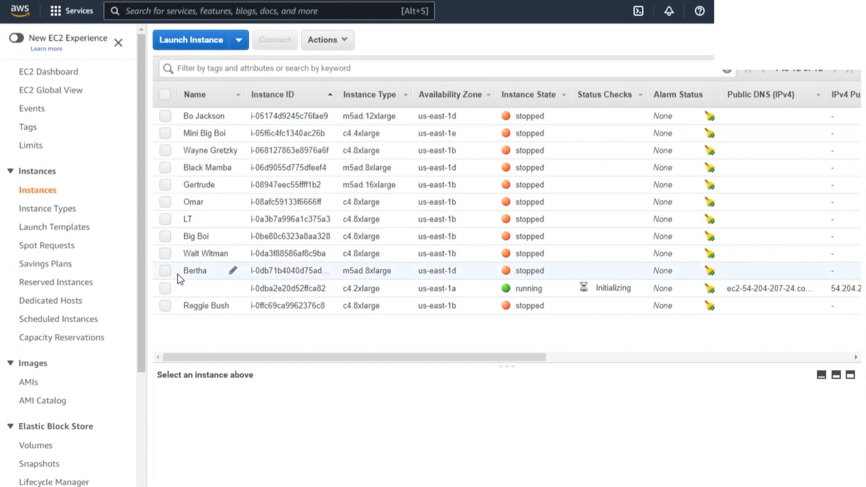
# Step: Name the newly launched c4.2xlarge instance Temp and filter the instance list by Temp
pyautogui.click(239, 289)
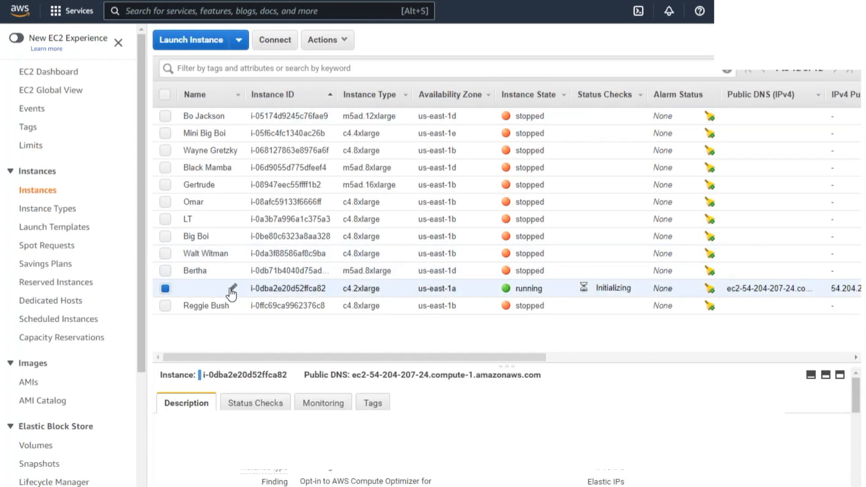
pyautogui.click(232, 288)
pyautogui.write('Temp')
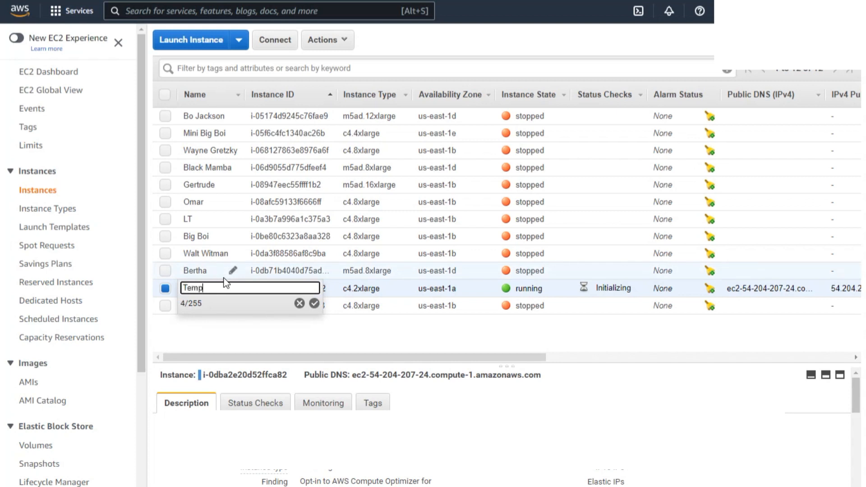
pyautogui.click(315, 303)
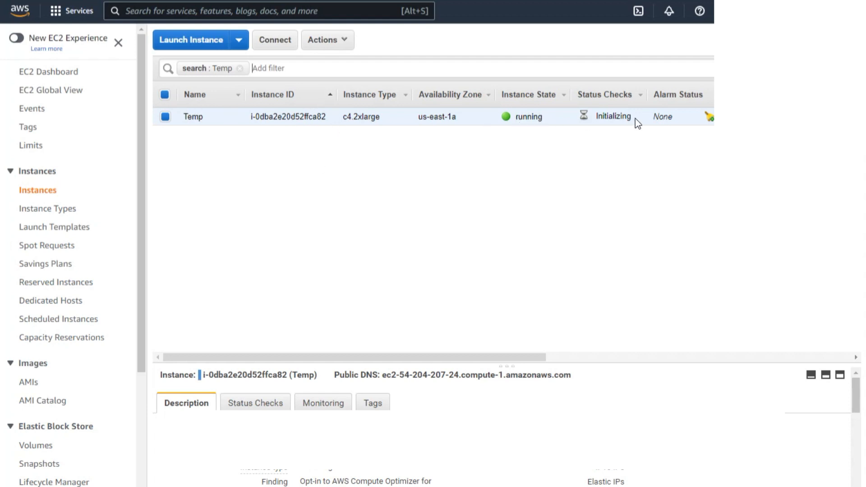
# Step: Examine the instance state actions available for the Temp instance
pyautogui.click(348, 42)
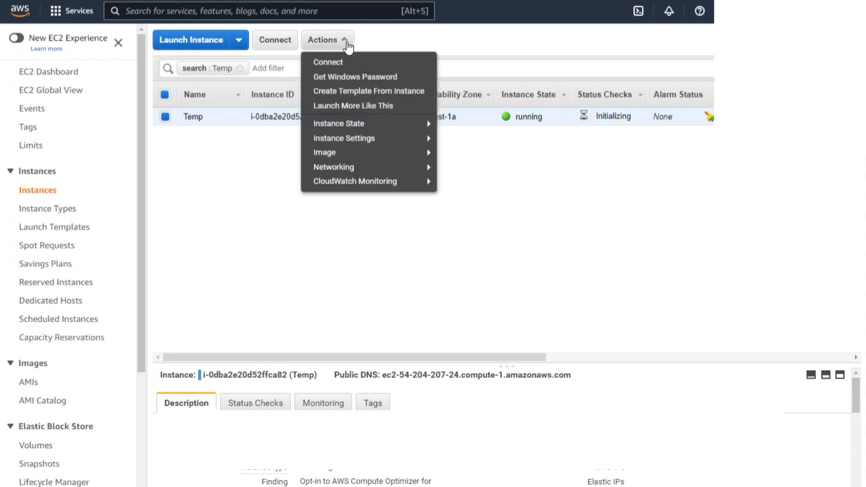
pyautogui.moveTo(370, 126)
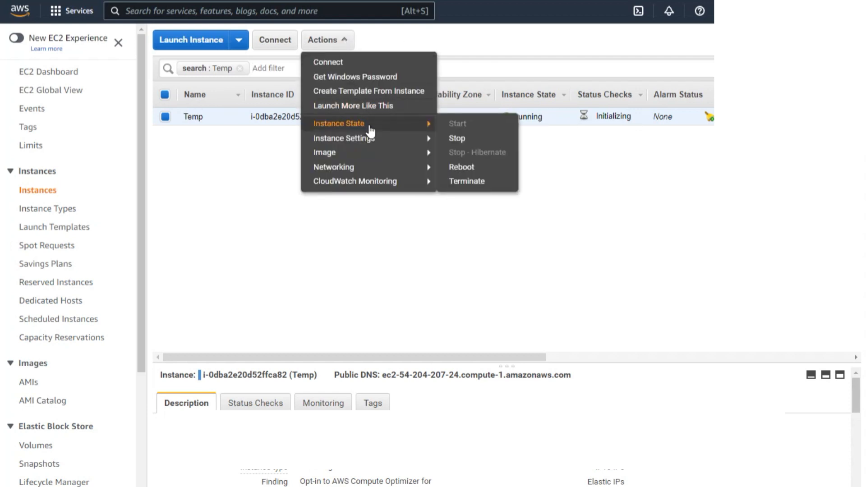
pyautogui.click(263, 154)
pyautogui.click(343, 41)
pyautogui.moveTo(356, 129)
pyautogui.moveTo(469, 130)
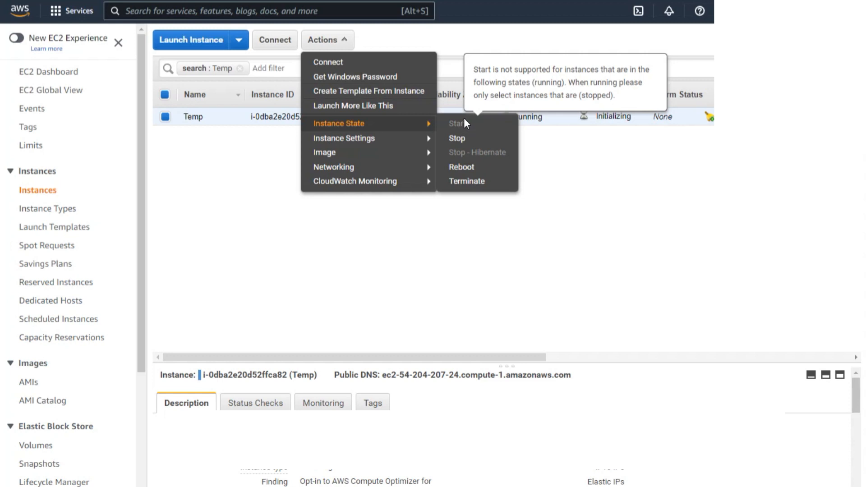
pyautogui.click(237, 193)
pyautogui.click(345, 43)
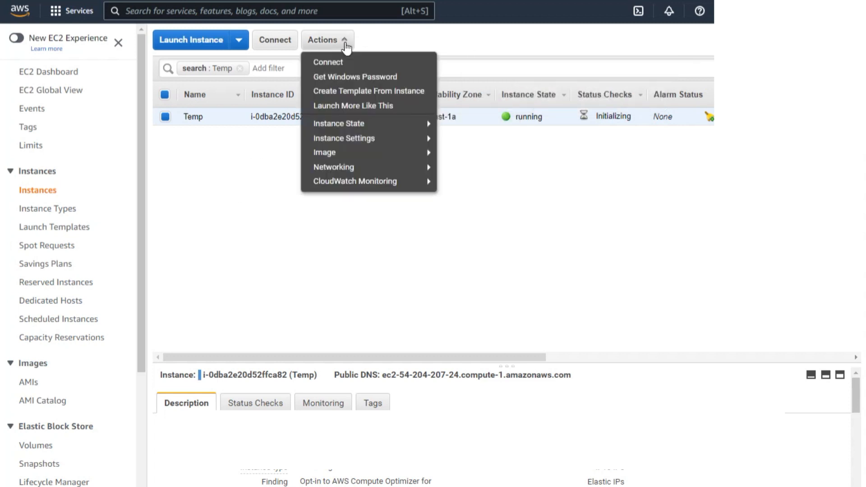
pyautogui.click(239, 163)
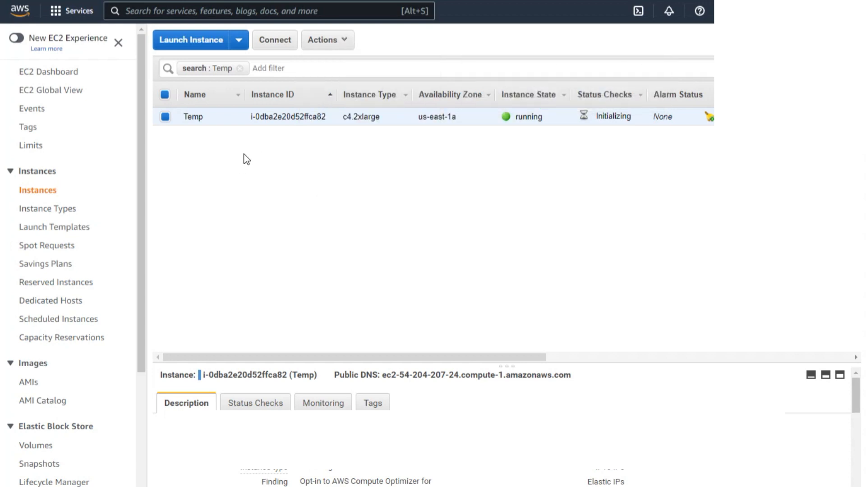
# Step: Download the Temp instance's remote desktop file and decrypt its Windows password using the key file TempProfileKeyPair.pem
pyautogui.click(271, 44)
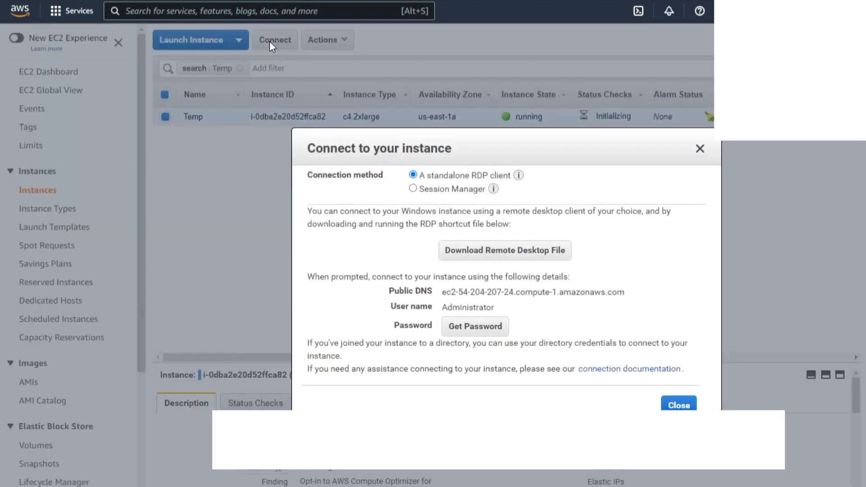
pyautogui.click(539, 252)
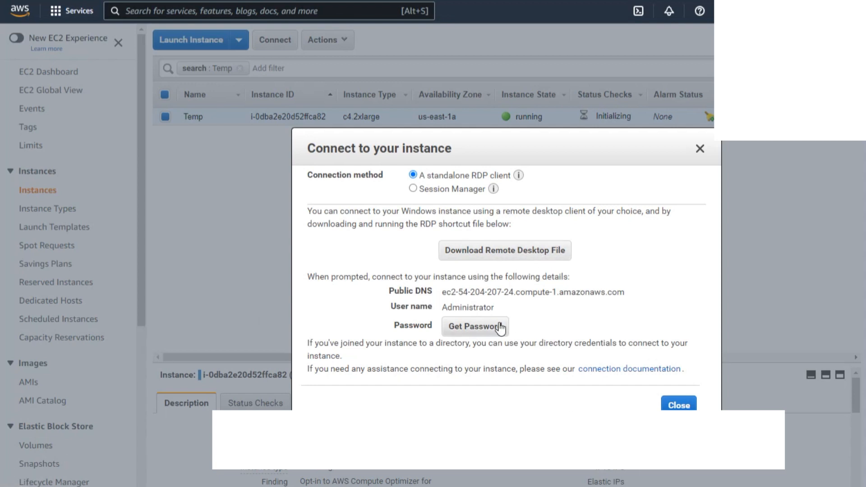
pyautogui.click(473, 327)
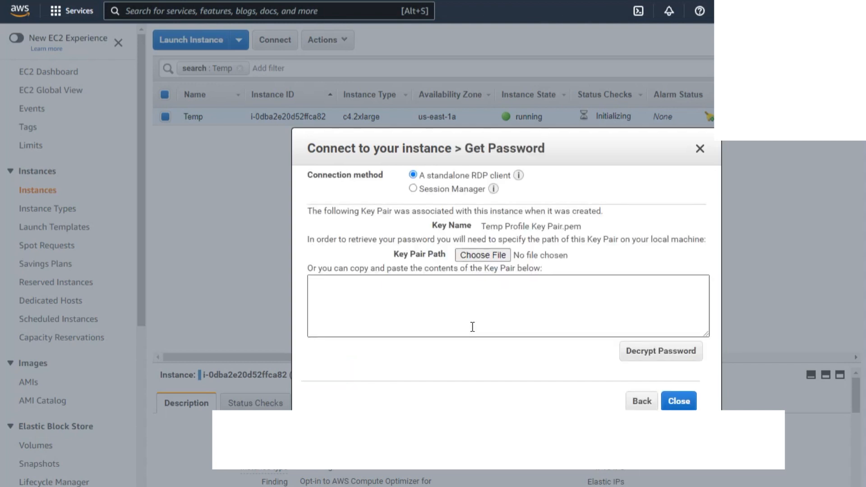
pyautogui.click(482, 255)
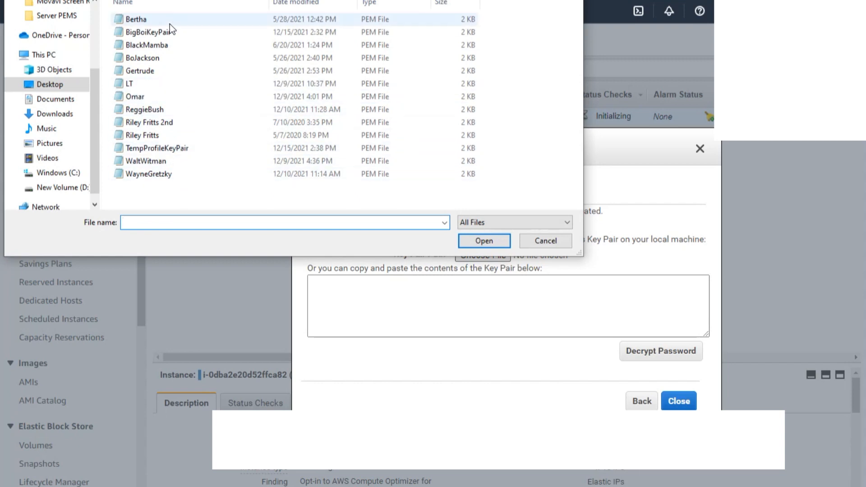
pyautogui.doubleClick(169, 148)
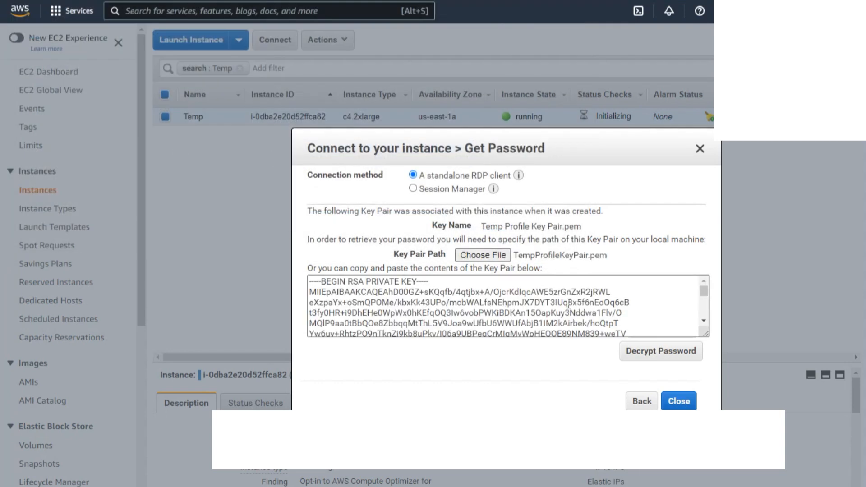
pyautogui.click(662, 354)
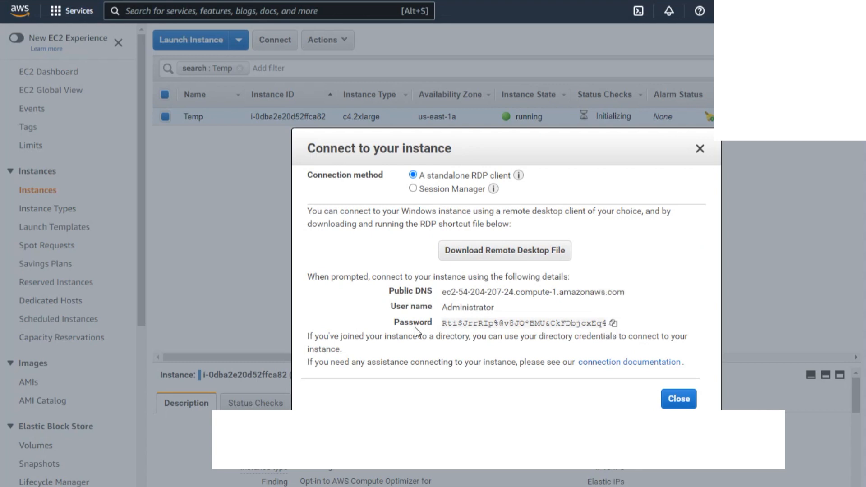
# Step: Copy the decrypted password, enter it in the Remote Desktop credentials' password field, and connect as Administrator
pyautogui.click(613, 323)
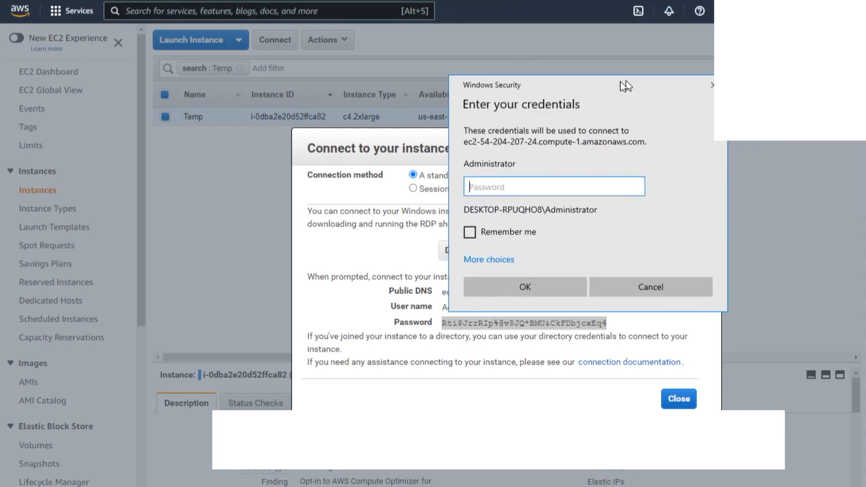
pyautogui.hotkey('ctrl', 'v')
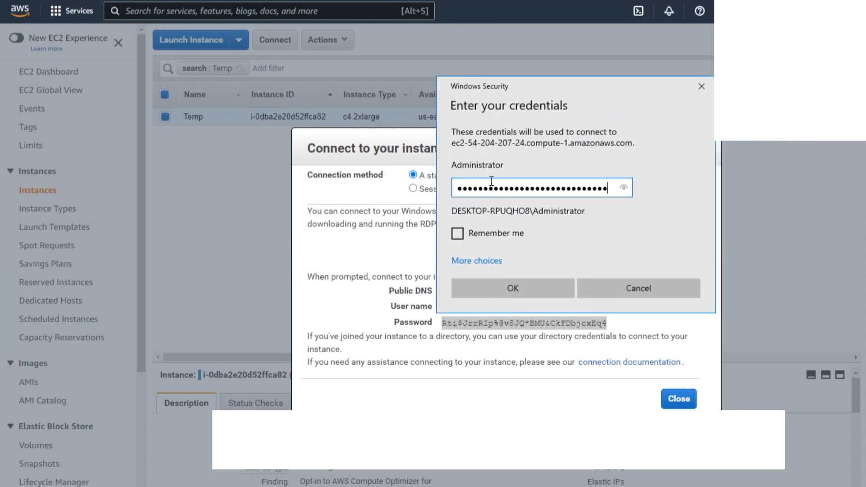
pyautogui.click(555, 298)
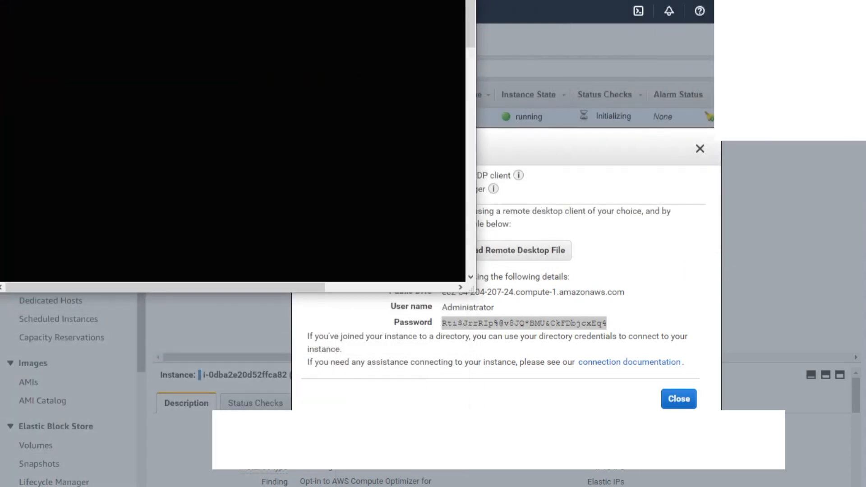
# Step: Enlarge the Remote Desktop window to show more of the server's desktop
pyautogui.moveTo(469, 289); pyautogui.dragTo(662, 485)
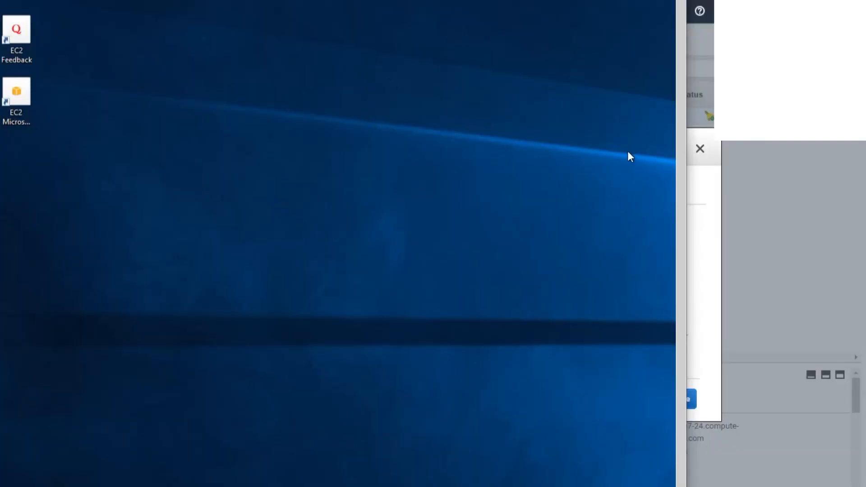
pyautogui.moveTo(678, 132); pyautogui.dragTo(671, 228)
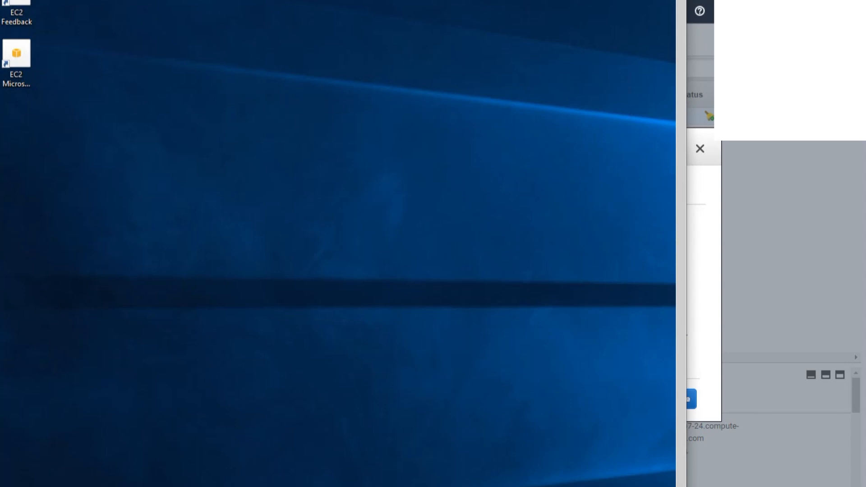
pyautogui.press('super+s')
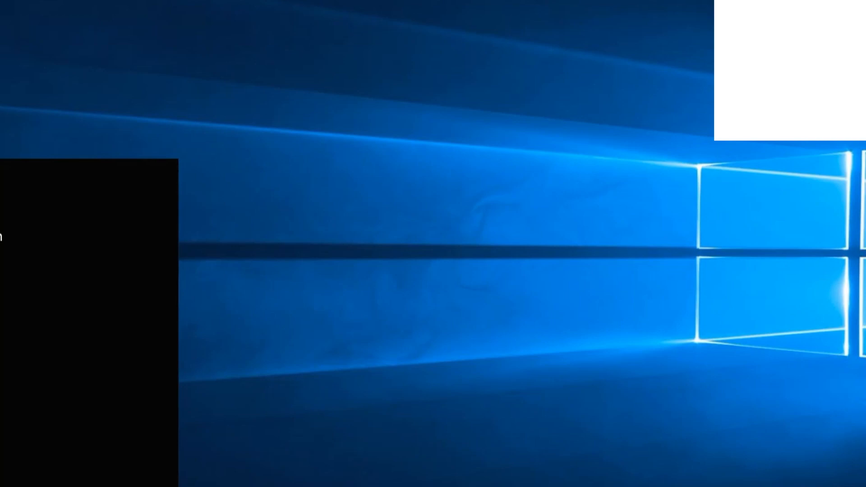
pyautogui.press('Escape')
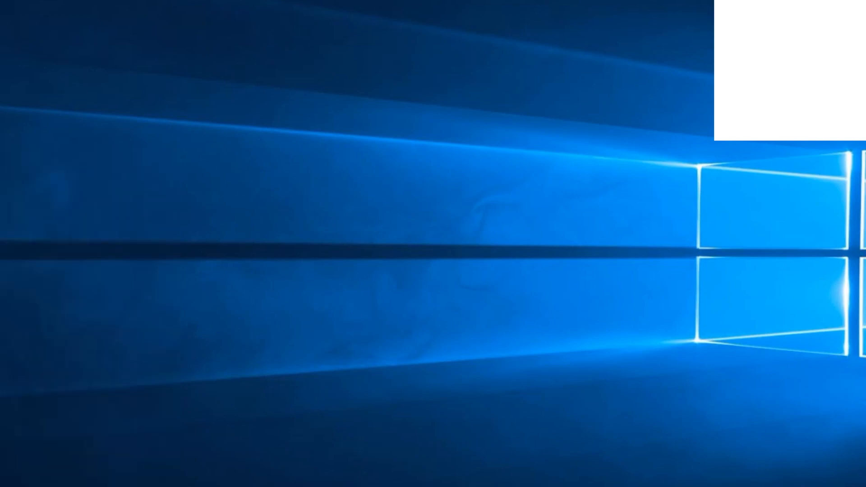
# Step: Open Server Manager on the remote server and display the Local Server properties
pyautogui.press('super')
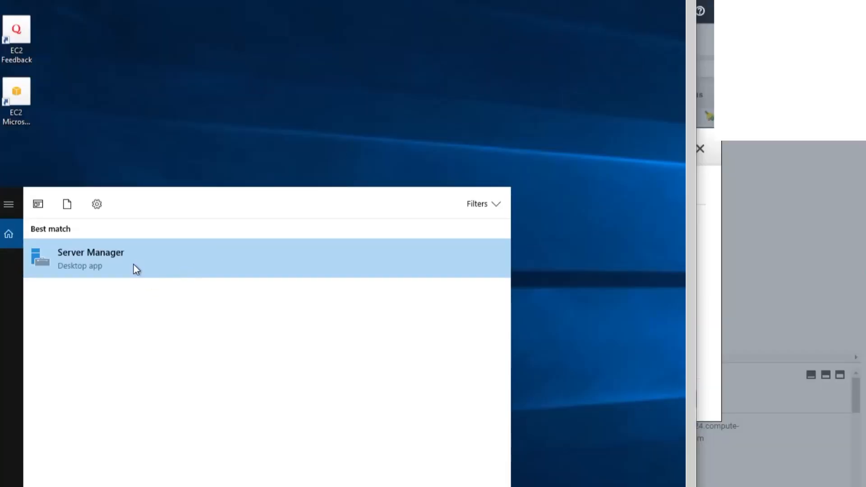
pyautogui.click(107, 265)
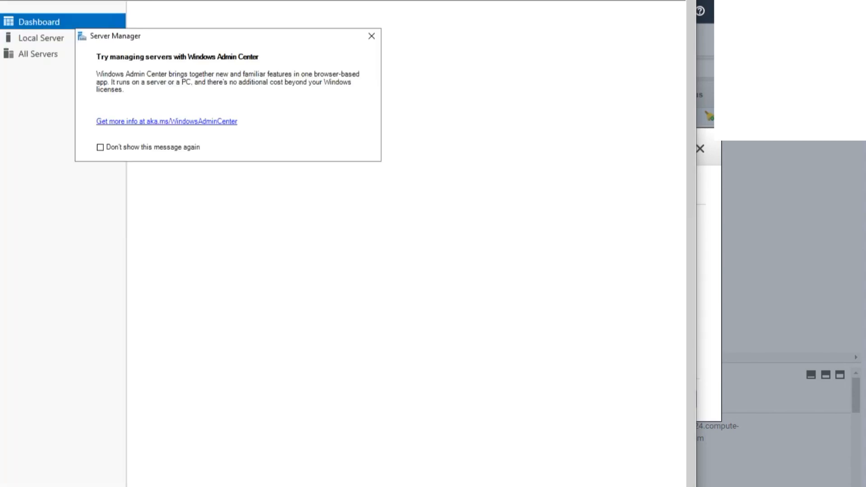
pyautogui.click(371, 36)
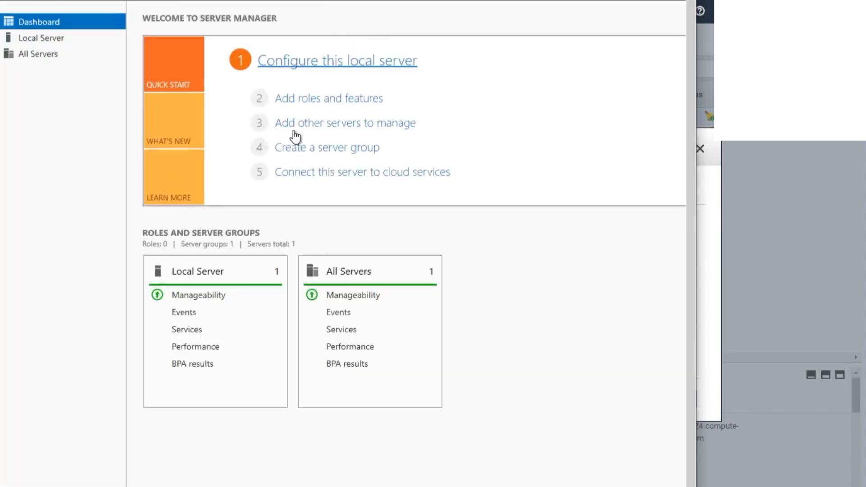
pyautogui.click(50, 40)
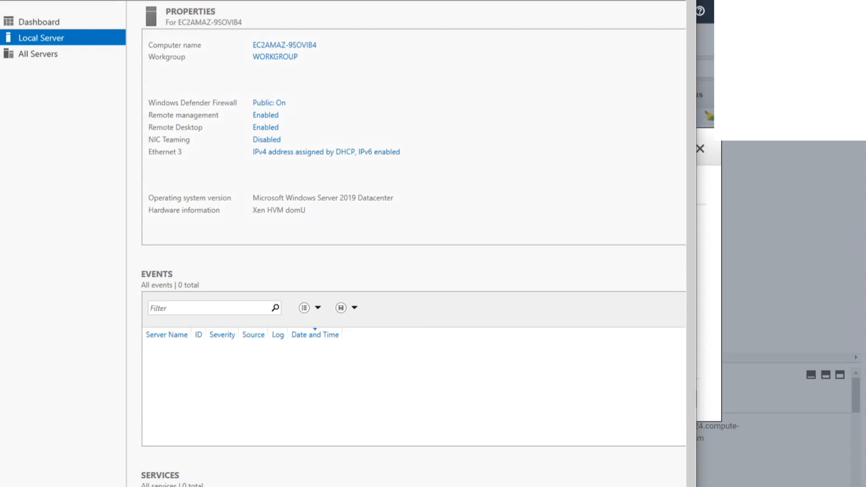
# Step: Turn off IE Enhanced Security Configuration for administrators in the Local Server properties
pyautogui.scroll(-2, 343, 244)
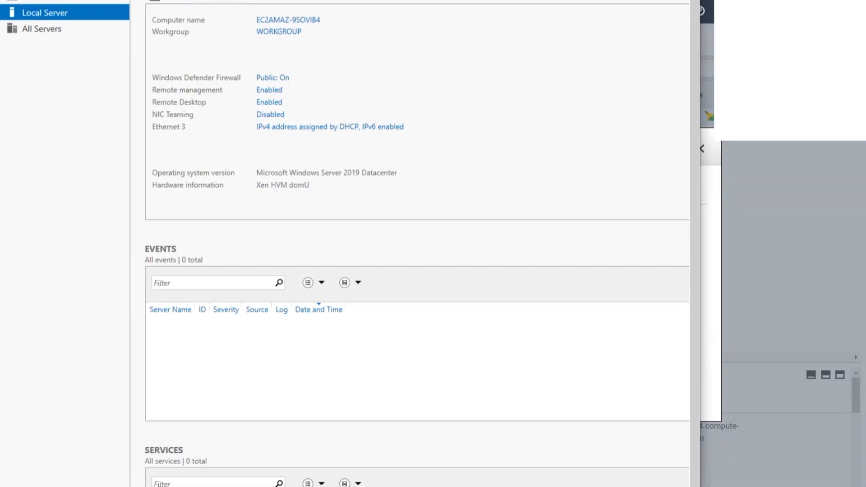
pyautogui.scroll(2, 343, 243)
pyautogui.moveTo(397, 0); pyautogui.dragTo(399, 0)
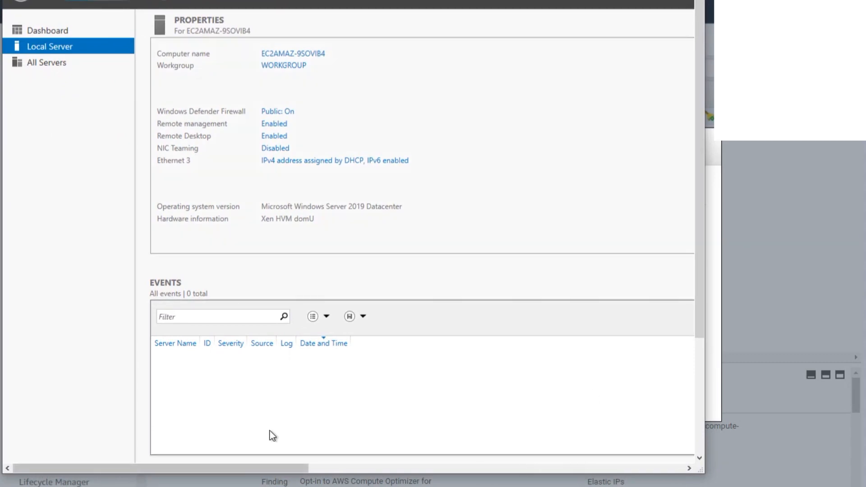
pyautogui.moveTo(242, 467); pyautogui.dragTo(446, 462)
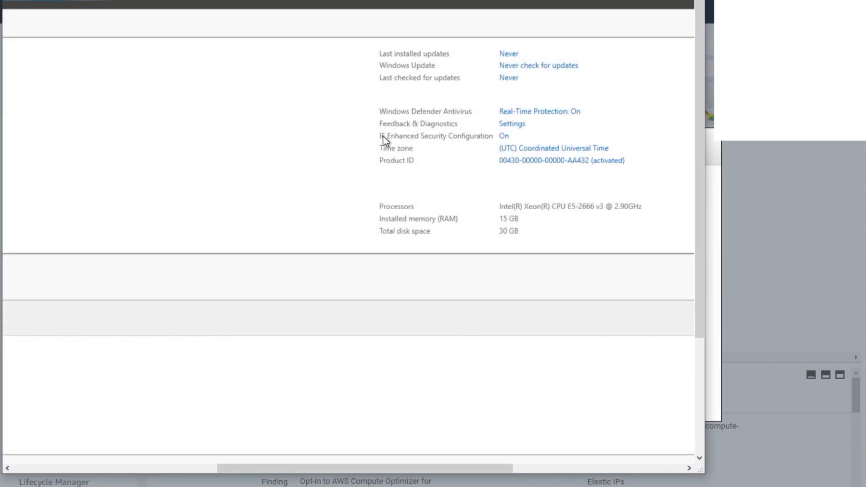
pyautogui.click(504, 137)
pyautogui.click(231, 265)
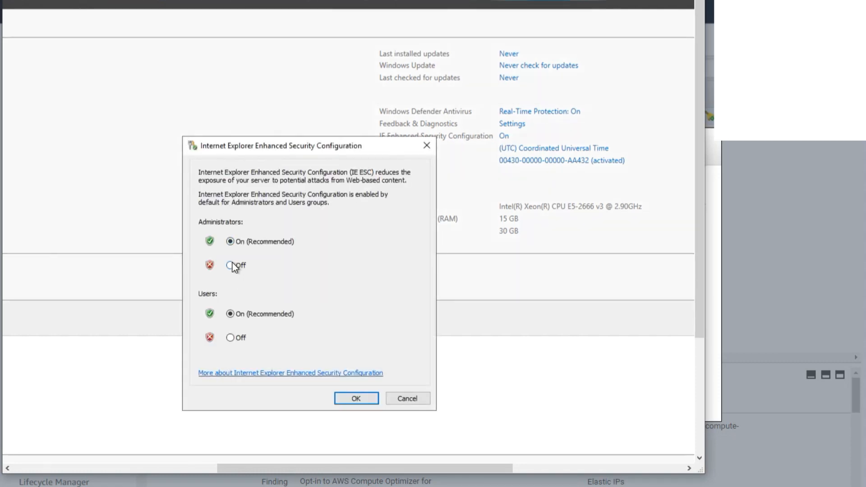
pyautogui.click(357, 397)
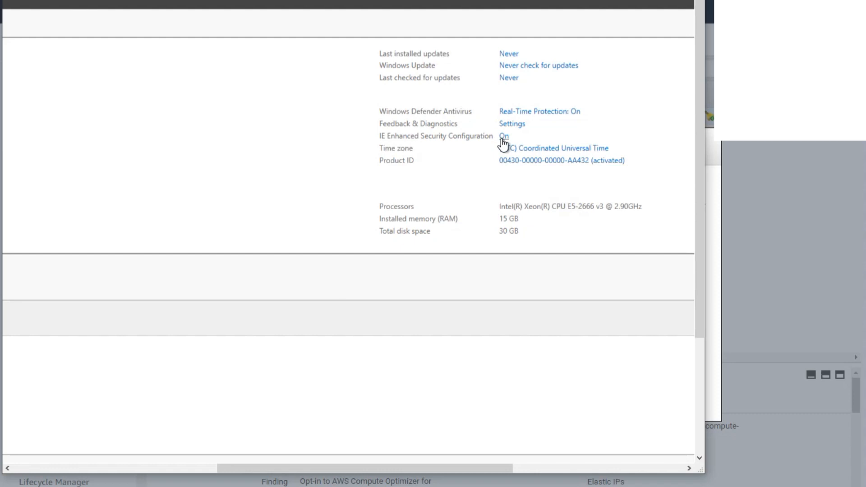
# Step: Reload the Local Server properties by switching to All Servers and back, and check the IE Enhanced Security Configuration setting
pyautogui.moveTo(437, 467); pyautogui.dragTo(245, 467)
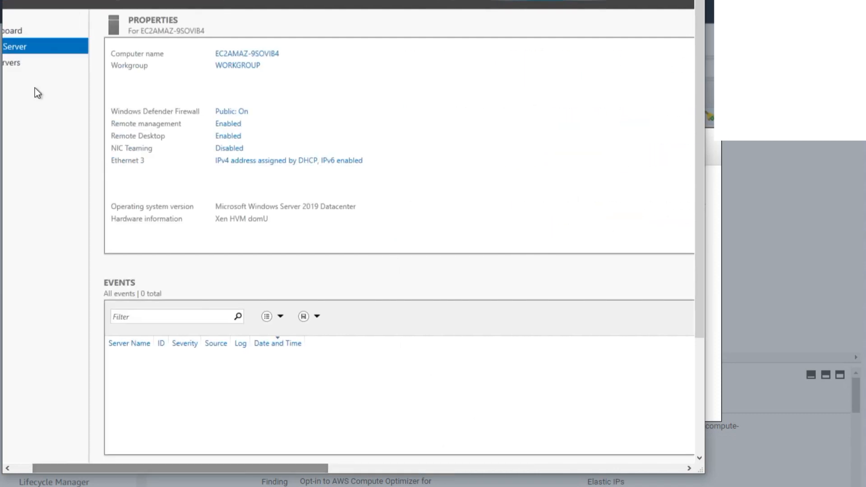
pyautogui.click(28, 63)
pyautogui.click(37, 46)
pyautogui.moveTo(297, 469); pyautogui.dragTo(472, 469)
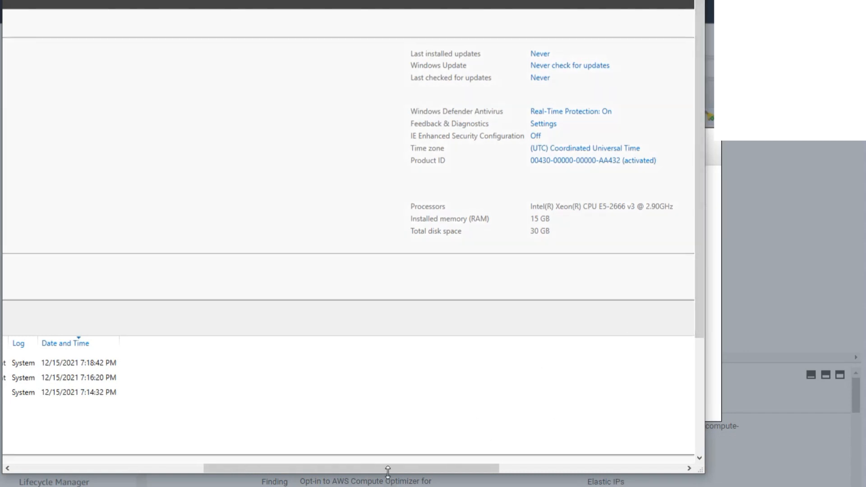
pyautogui.moveTo(377, 469); pyautogui.dragTo(194, 446)
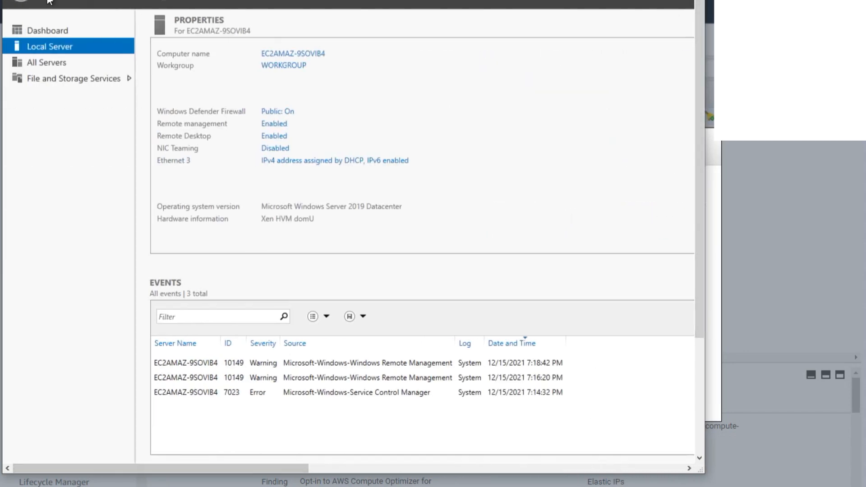
# Step: Close Server Manager on the remote server and return to the EC2 instance list in the browser
pyautogui.moveTo(72, 0); pyautogui.dragTo(478, 101)
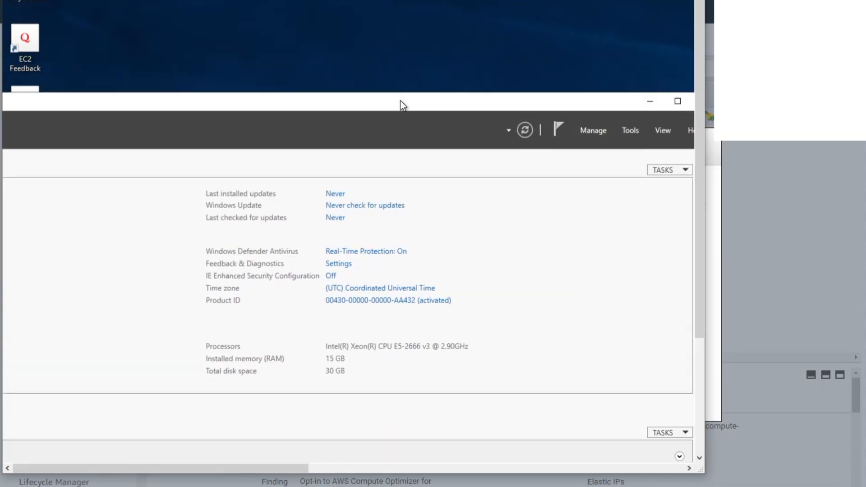
pyautogui.click(505, 98)
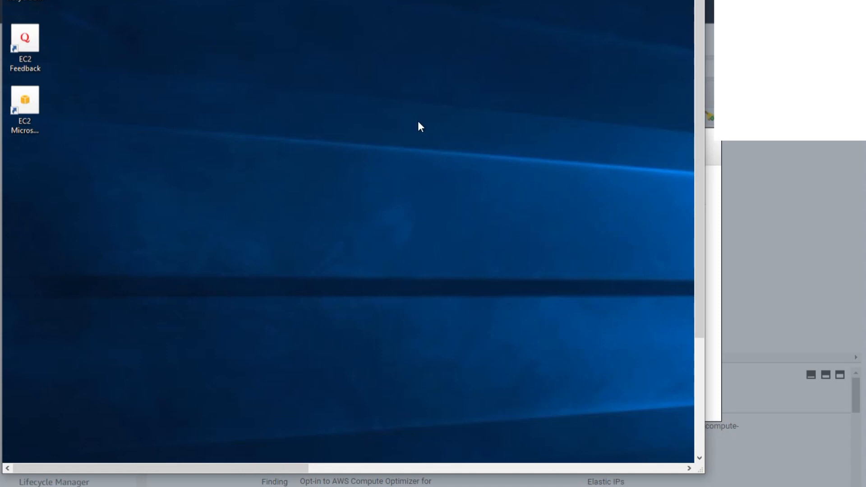
pyautogui.click(406, 483)
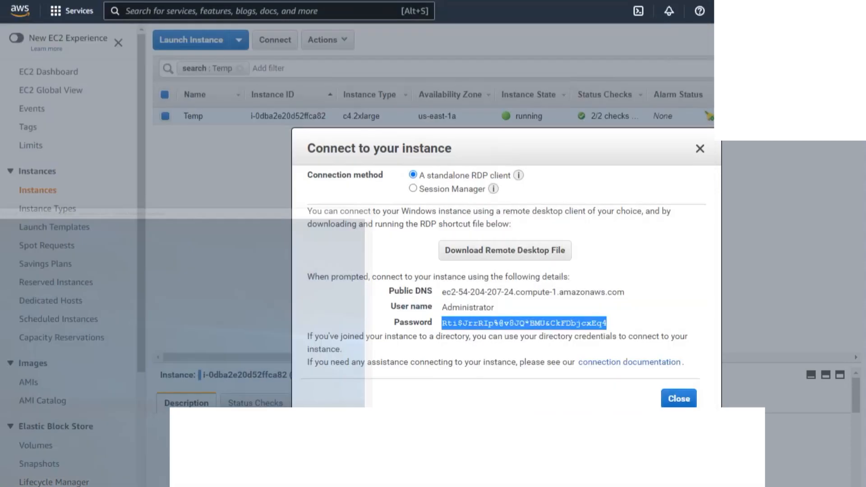
pyautogui.click(699, 149)
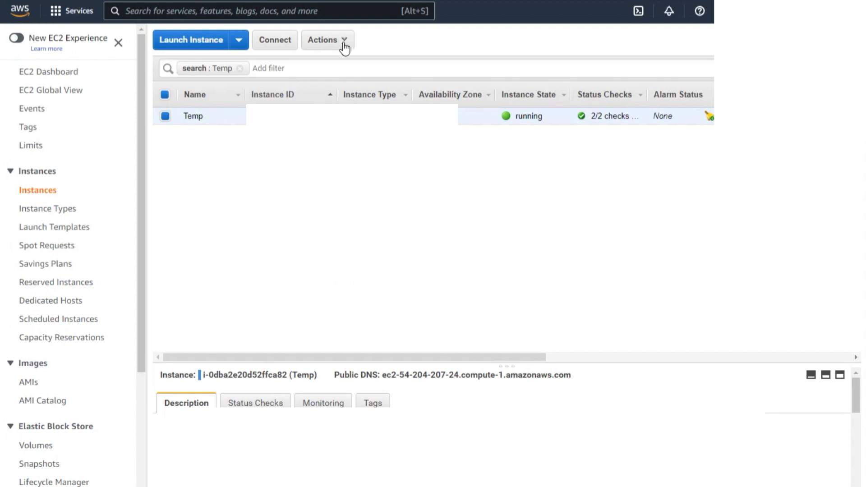
# Step: Stop the Temp instance, confirm the request, and refresh the instance list
pyautogui.click(323, 41)
pyautogui.moveTo(419, 138)
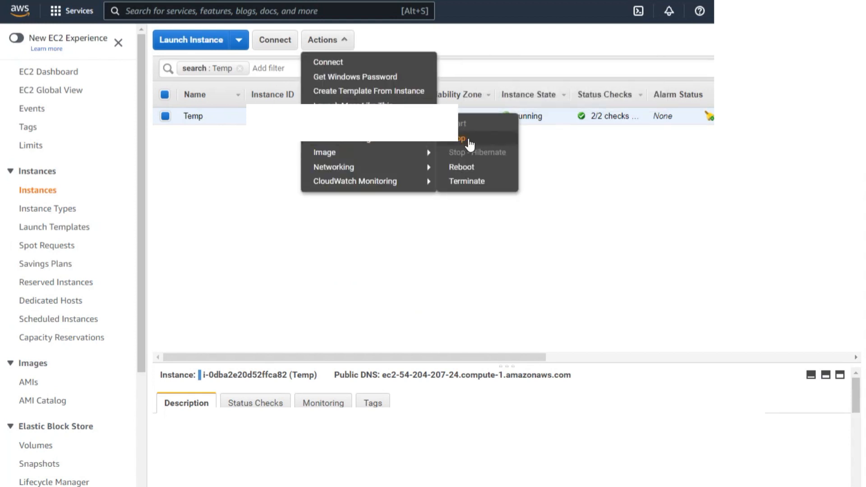
pyautogui.click(469, 145)
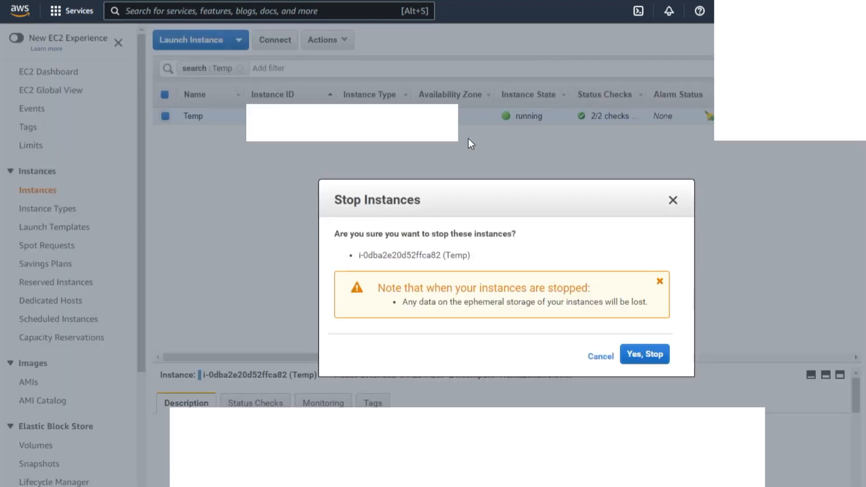
pyautogui.click(649, 356)
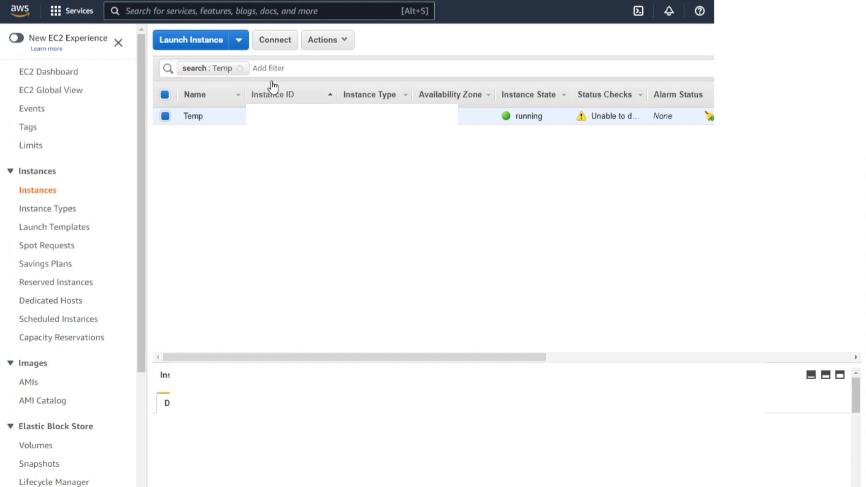
pyautogui.press('F5')
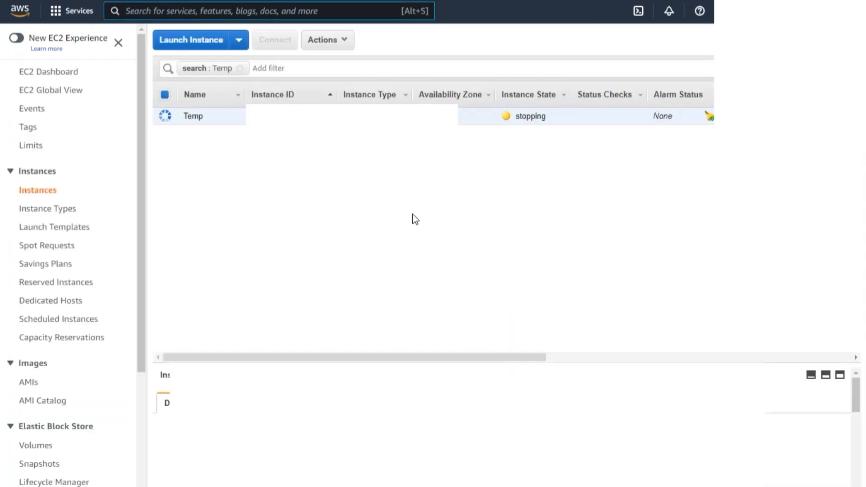